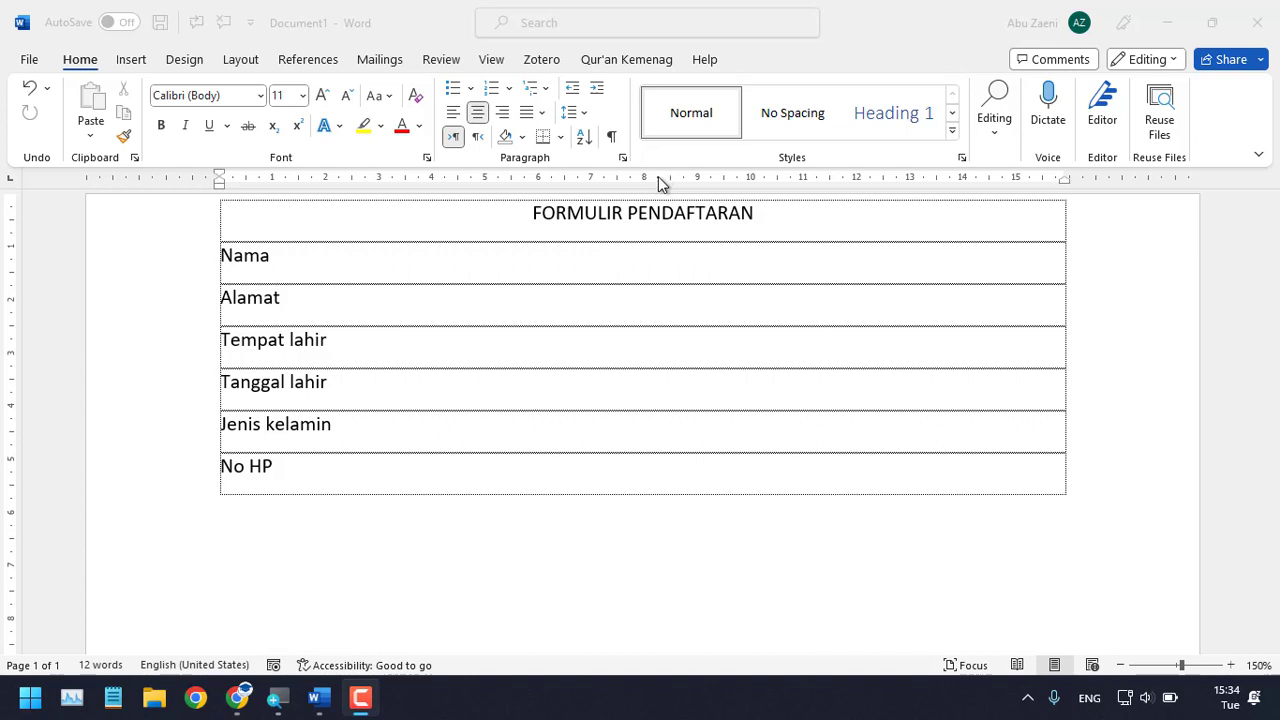
# Step: Type a colon and a line of hand-typed dots after Nama, then delete them
pyautogui.click(296, 268)
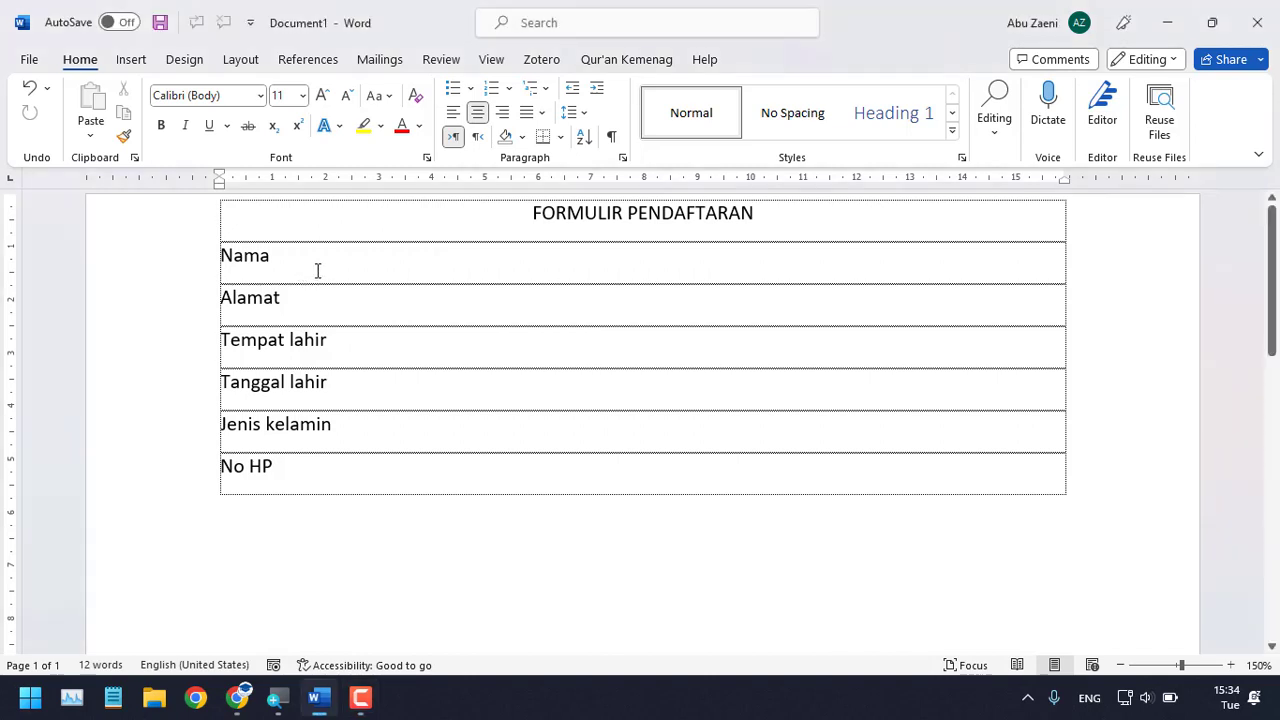
pyautogui.click(314, 259)
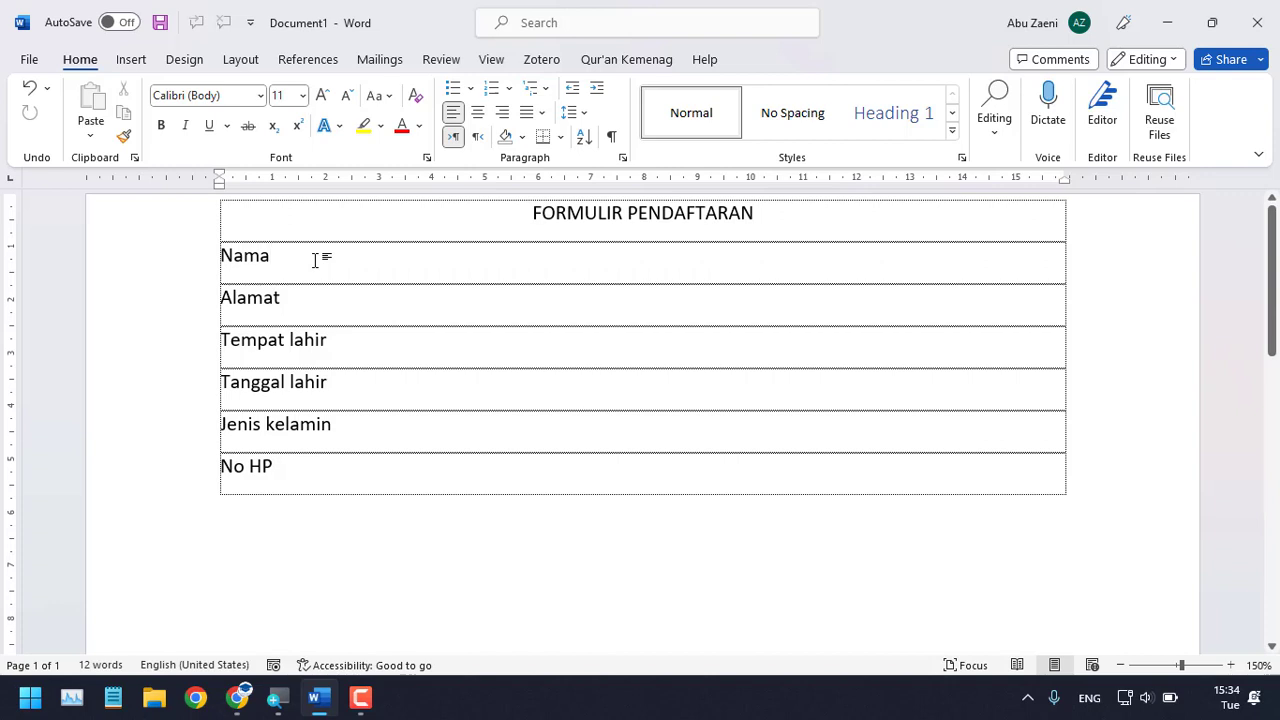
pyautogui.press('Tab')
pyautogui.write(':')
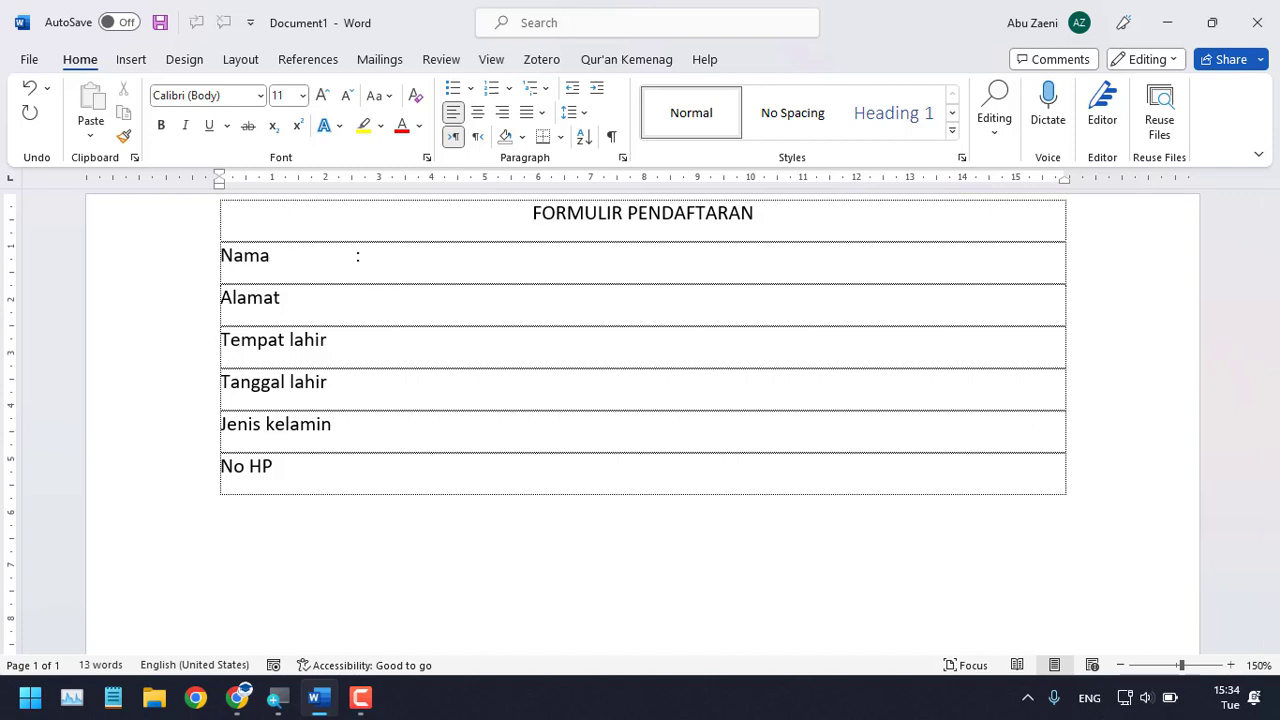
pyautogui.write(' ......................................')
pyautogui.write('...................................')
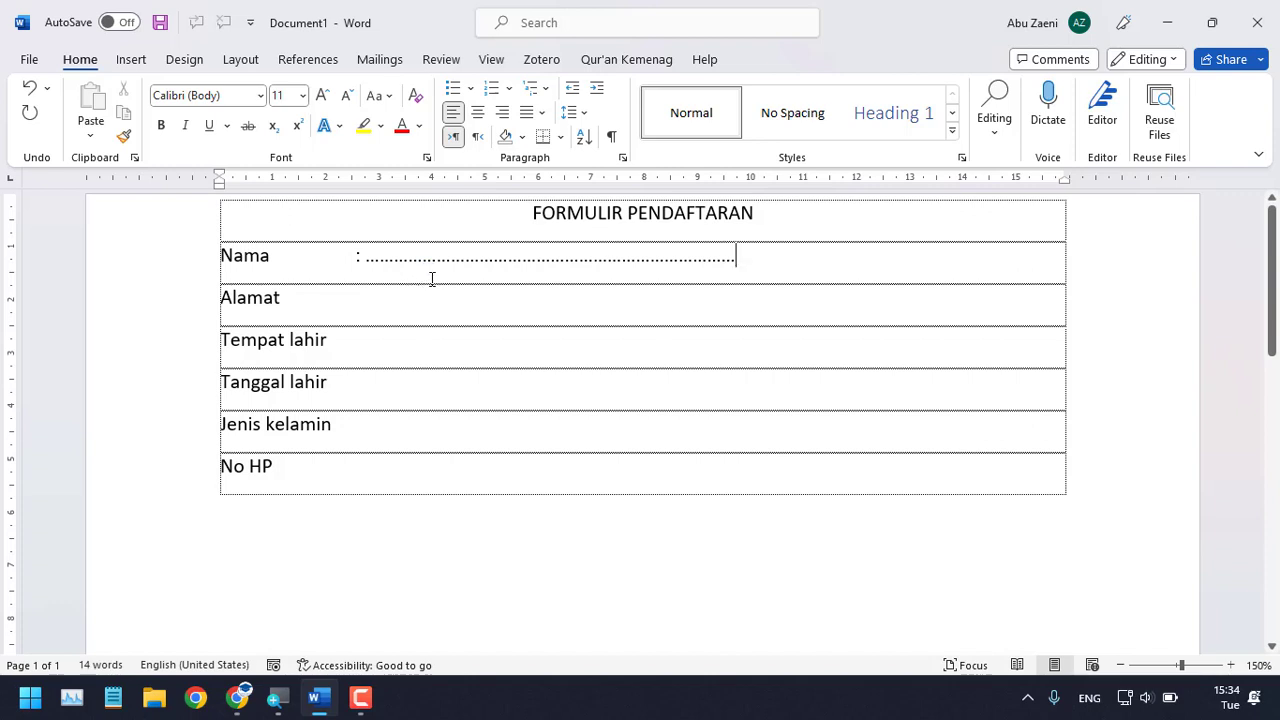
pyautogui.moveTo(455, 276)
pyautogui.moveTo(352, 259); pyautogui.dragTo(691, 265)
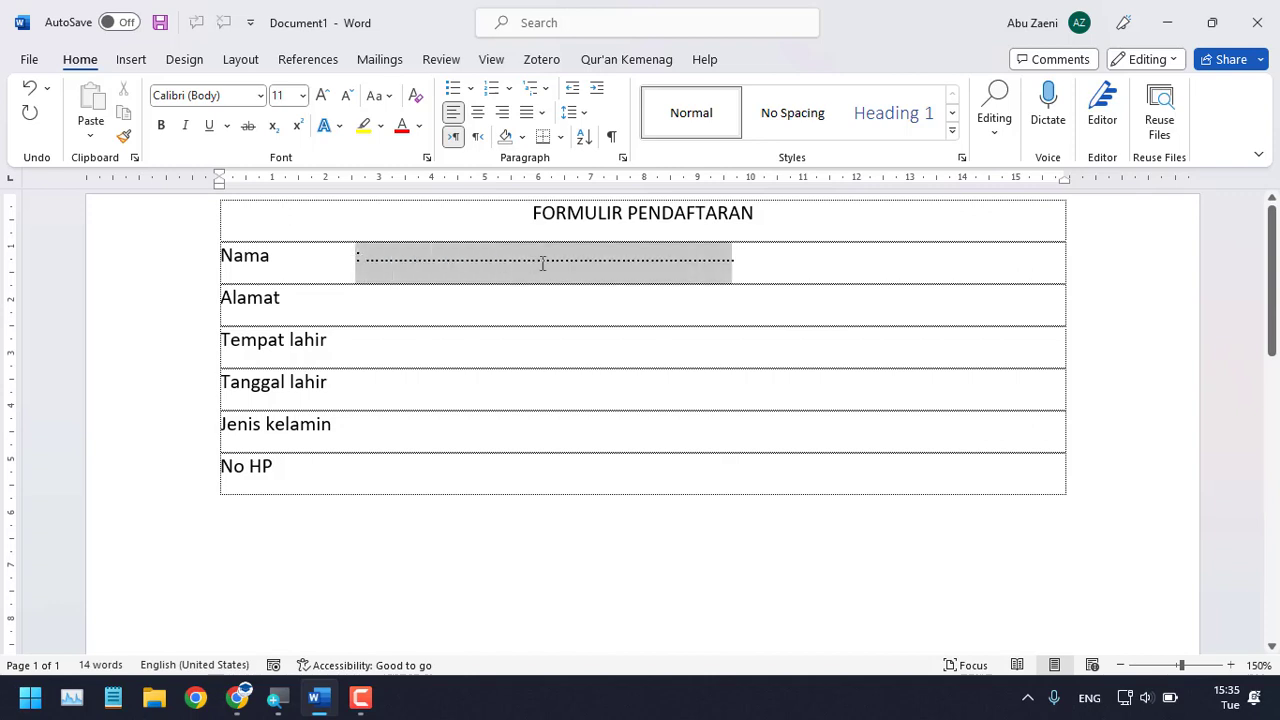
pyautogui.press('Delete')
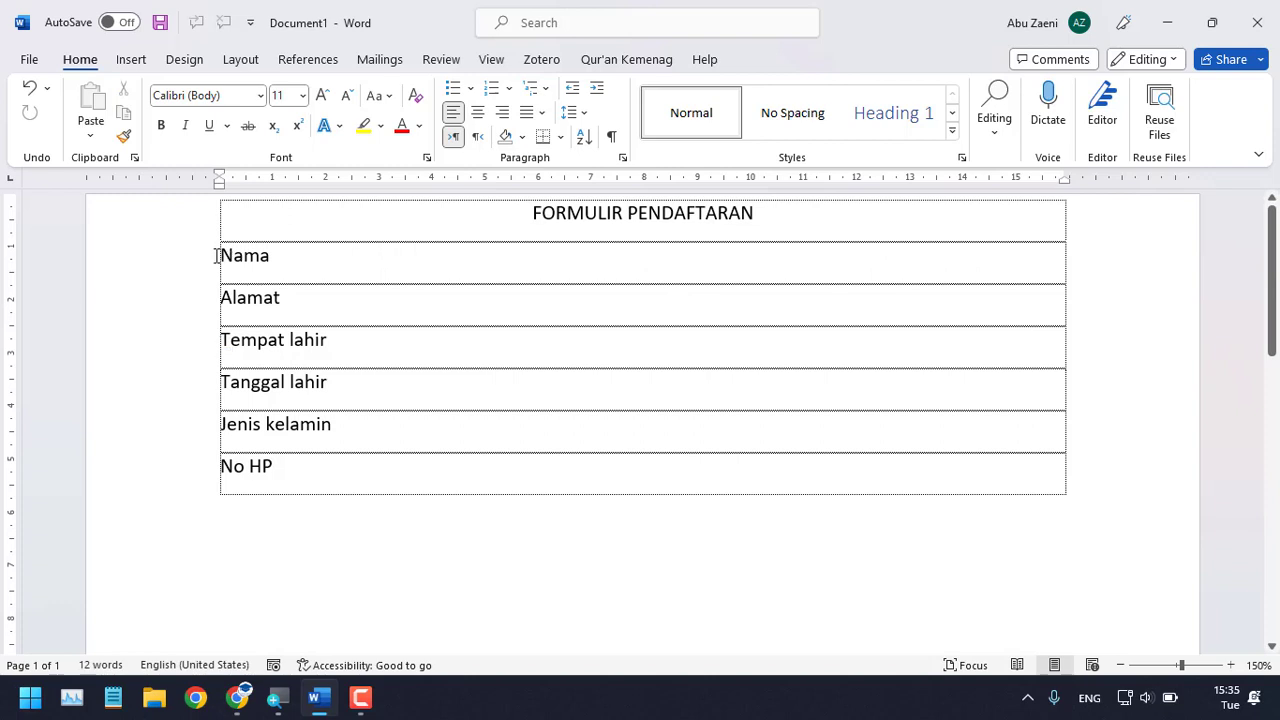
# Step: Select the label column from Nama to No HP and add a tab stop near 3 cm
pyautogui.moveTo(216, 256)
pyautogui.mouseDown()
pyautogui.moveTo(318, 313)
pyautogui.moveTo(349, 389)
pyautogui.moveTo(357, 471)
pyautogui.mouseUp()
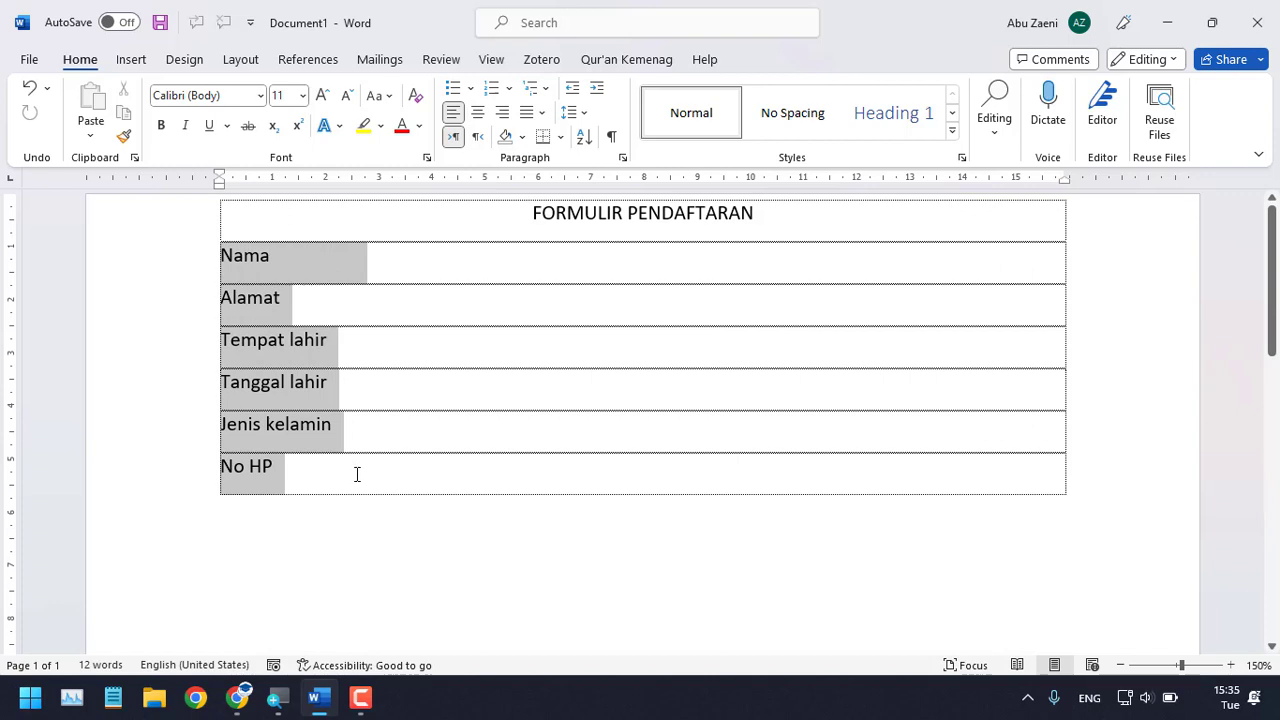
pyautogui.click(357, 474)
pyautogui.moveTo(371, 251); pyautogui.dragTo(296, 297)
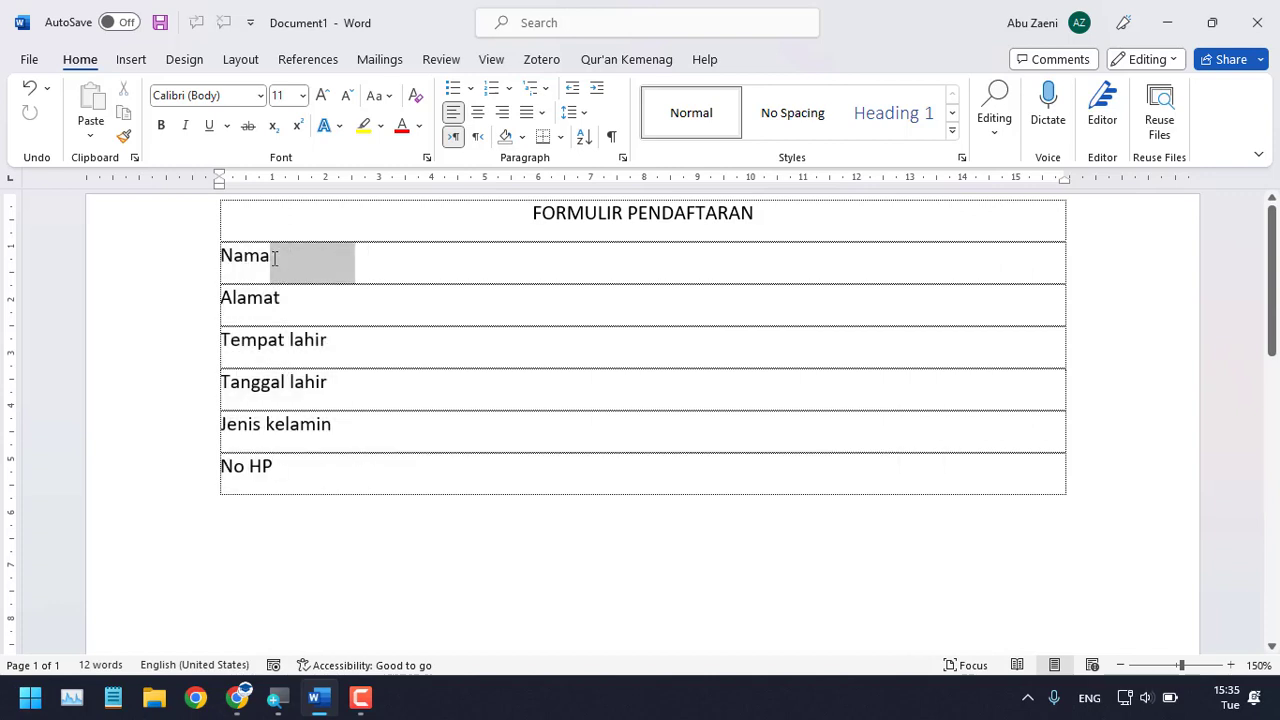
pyautogui.click(270, 258)
pyautogui.moveTo(224, 258); pyautogui.dragTo(345, 490)
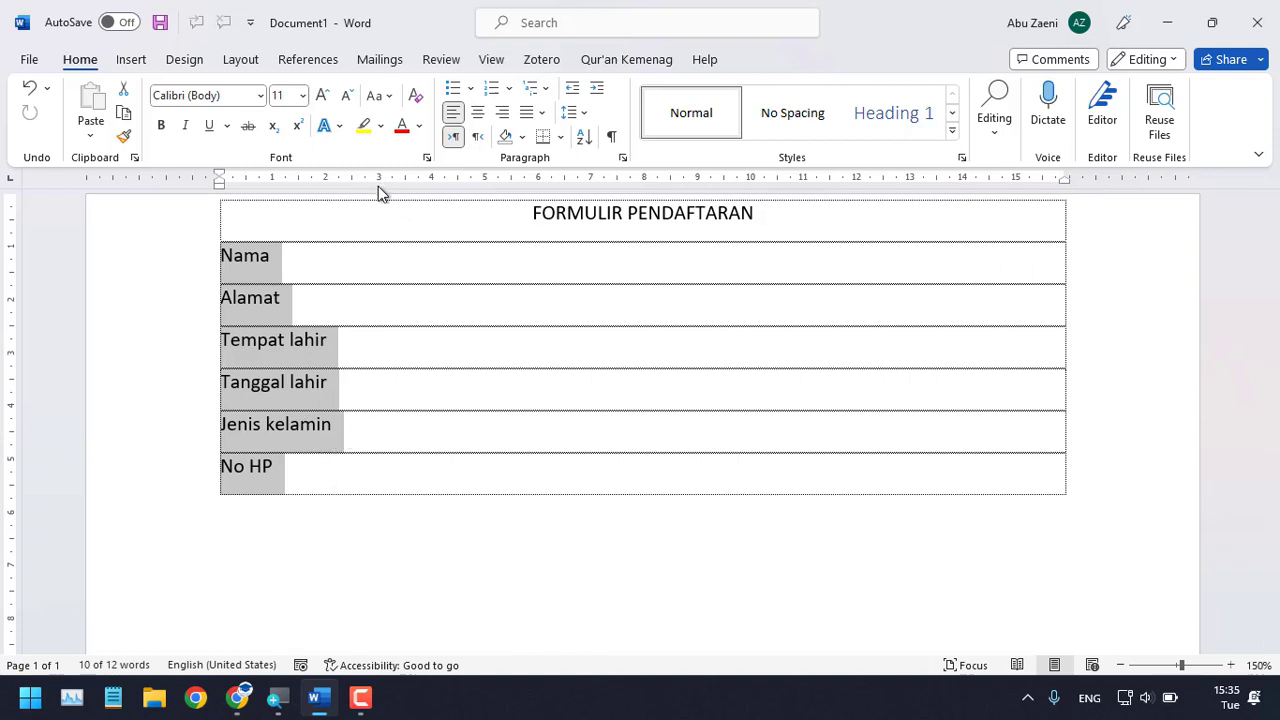
pyautogui.click(380, 183)
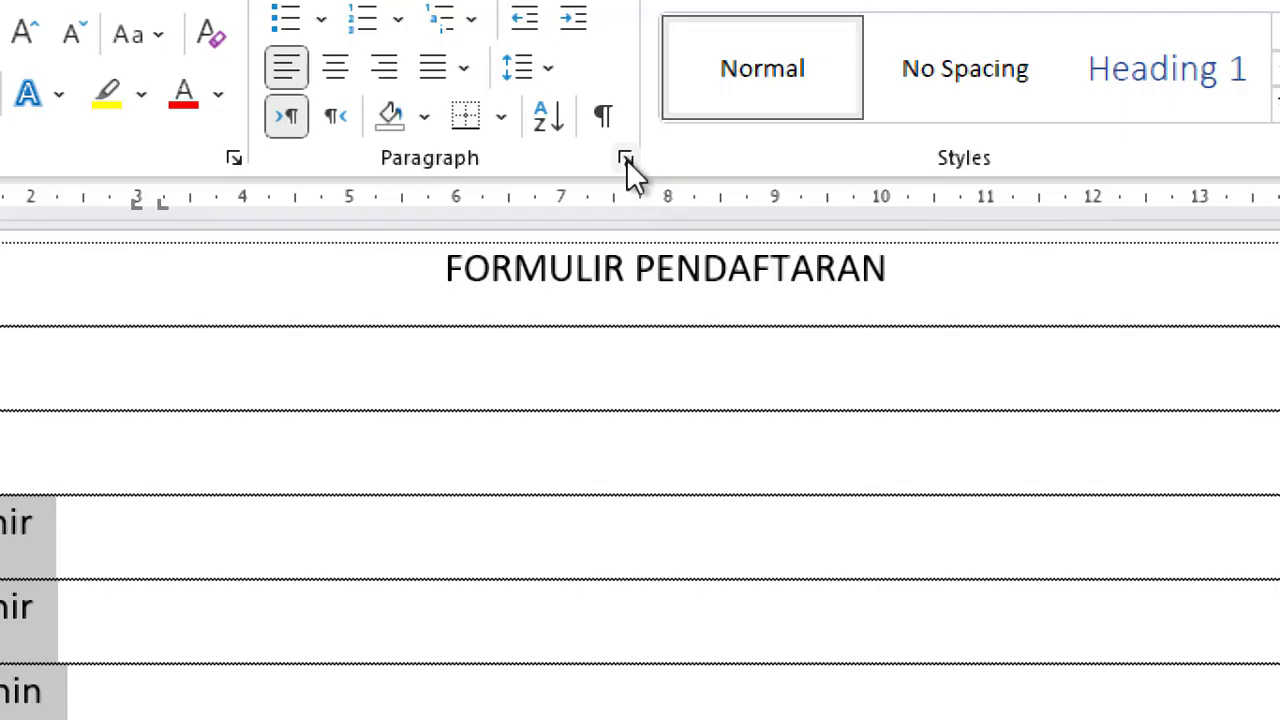
# Step: Give the 15 cm tab stop a dotted leader (option 2) in the Tabs dialog
pyautogui.click(625, 159)
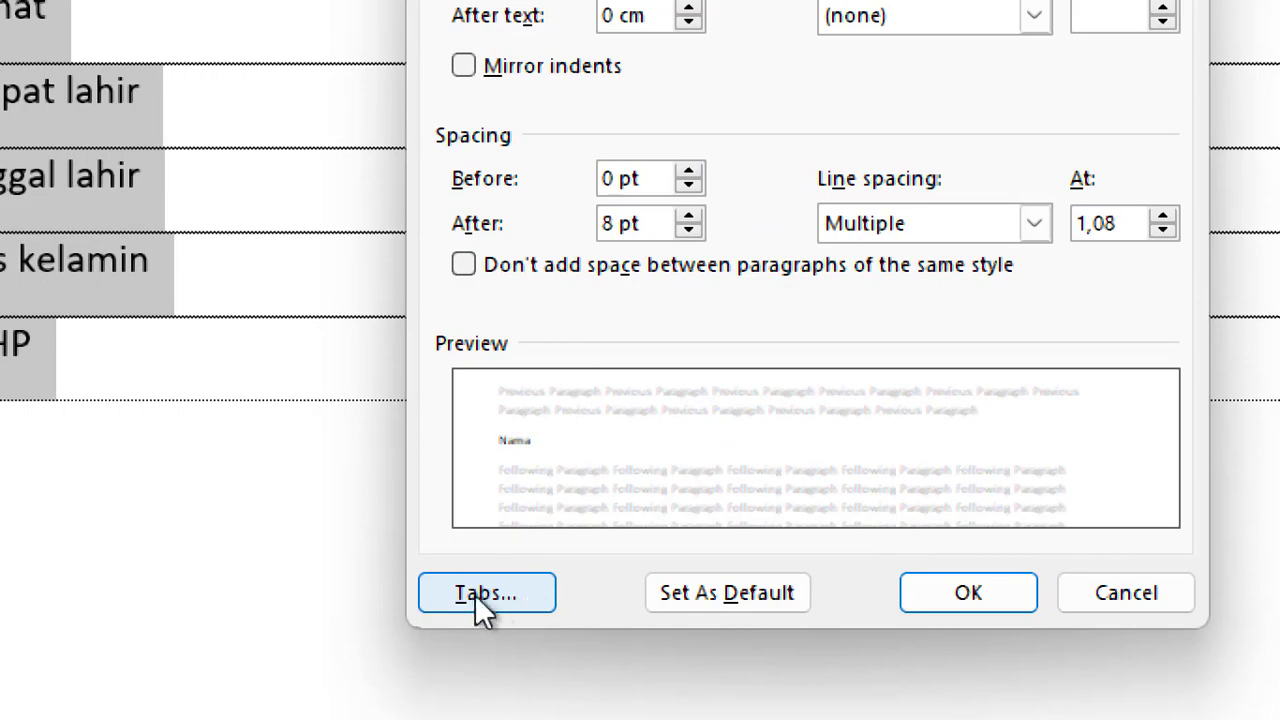
pyautogui.click(492, 594)
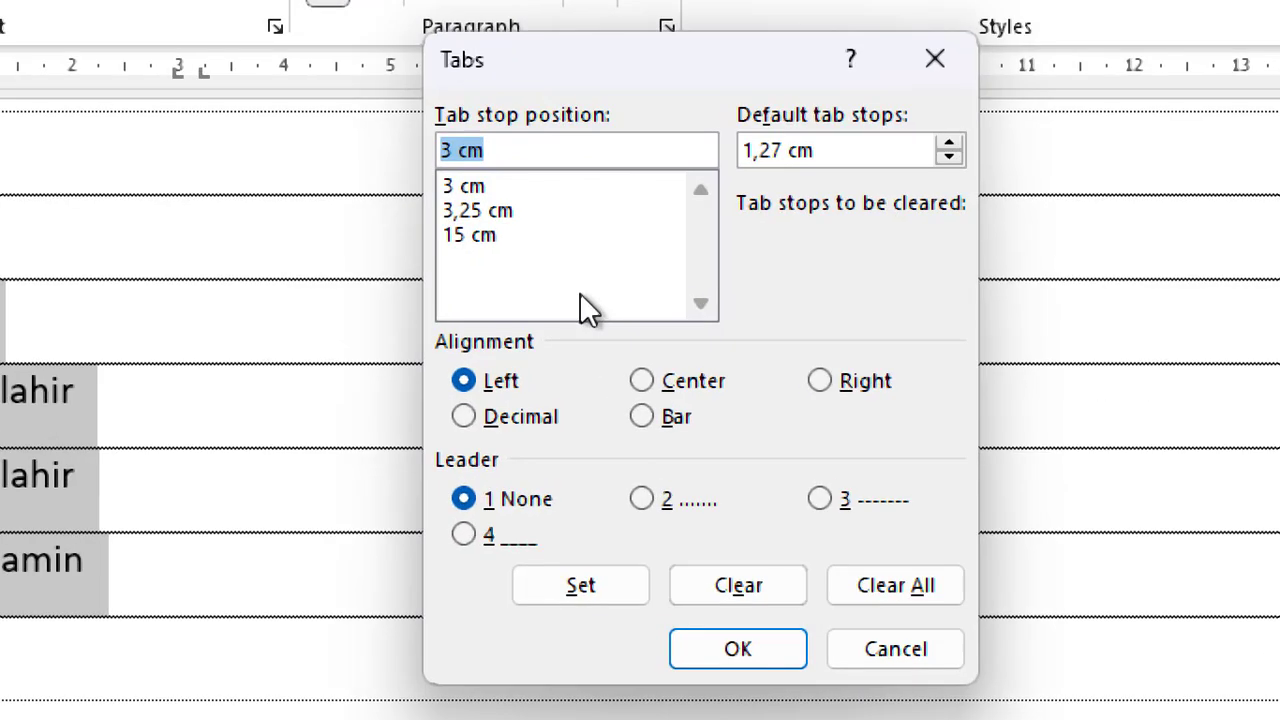
pyautogui.click(466, 238)
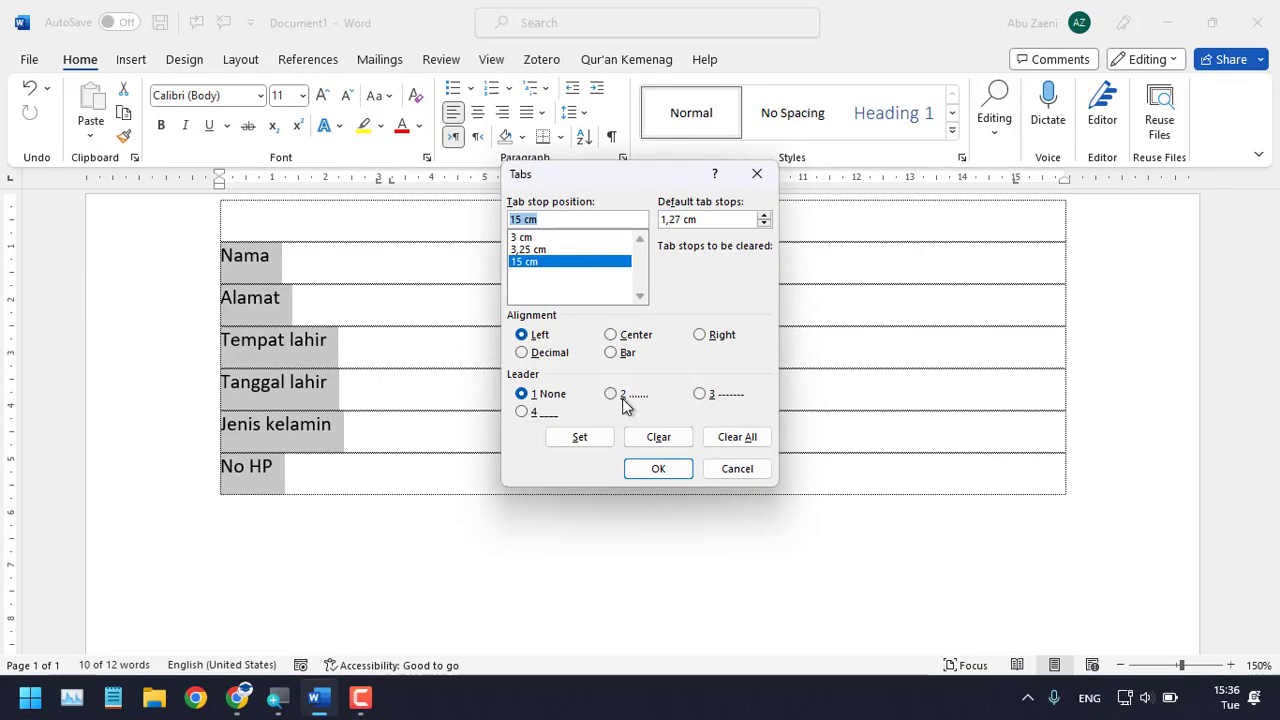
pyautogui.click(623, 396)
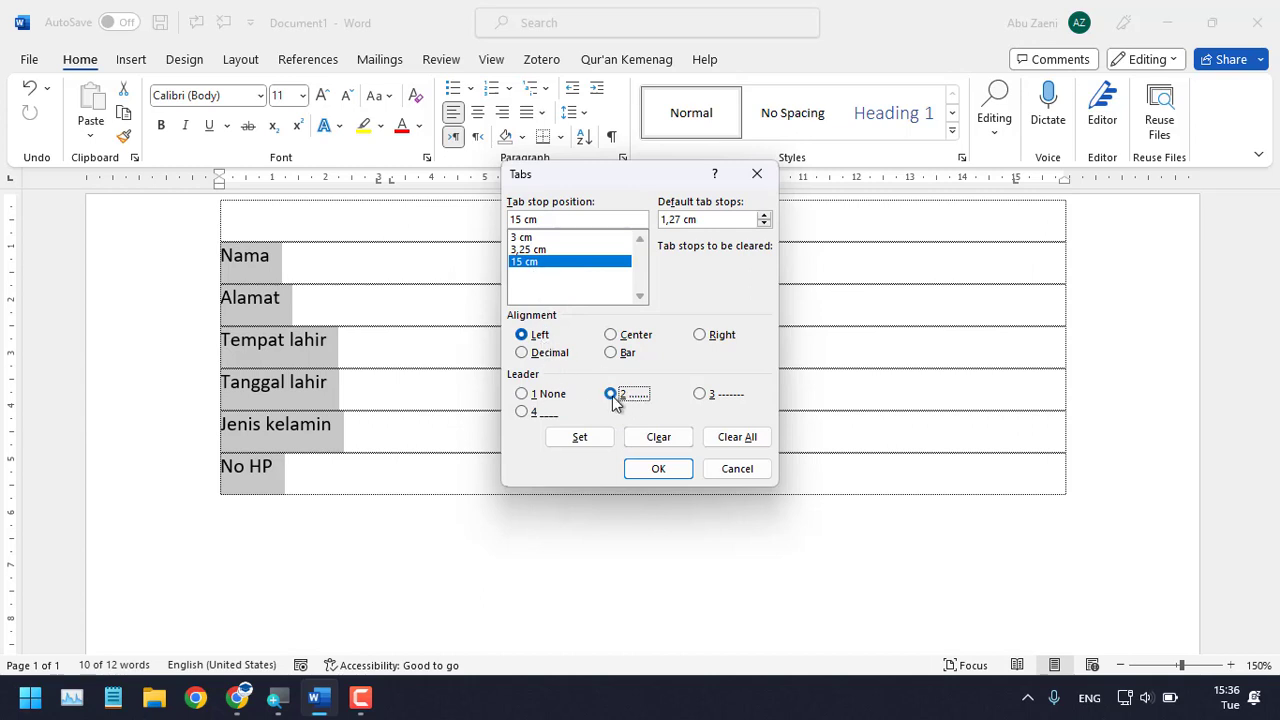
pyautogui.click(662, 475)
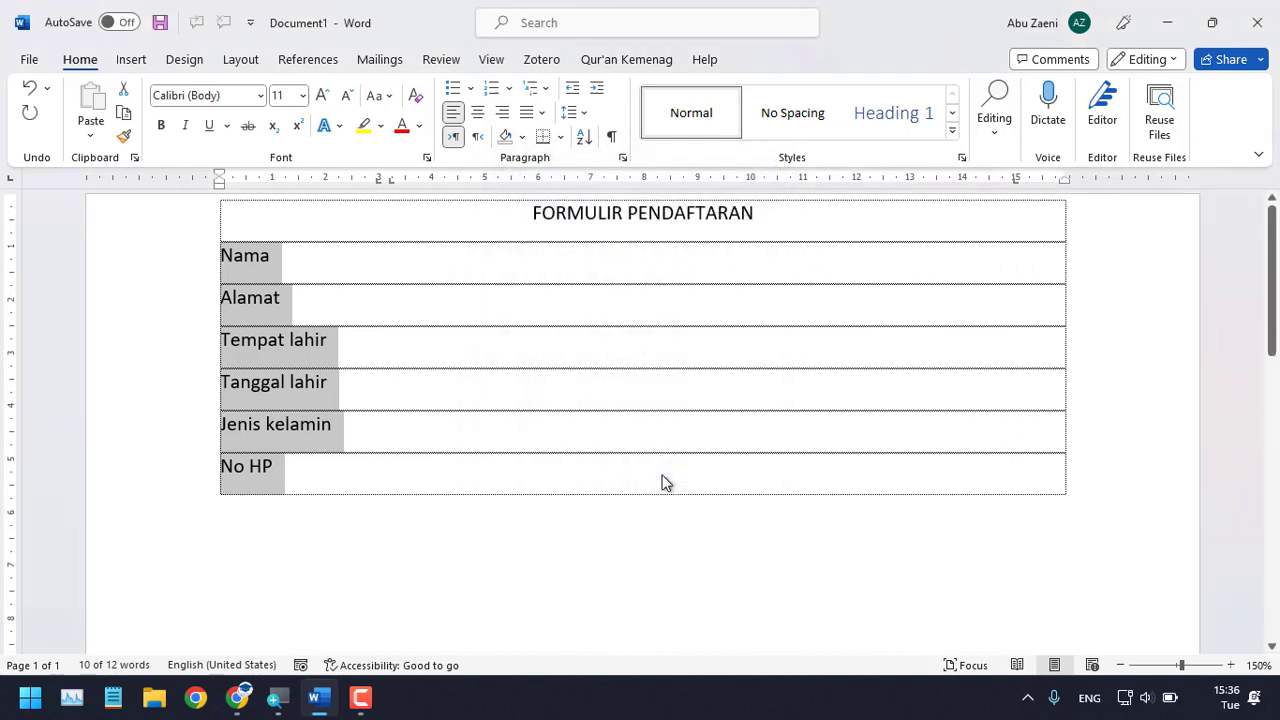
pyautogui.click(457, 278)
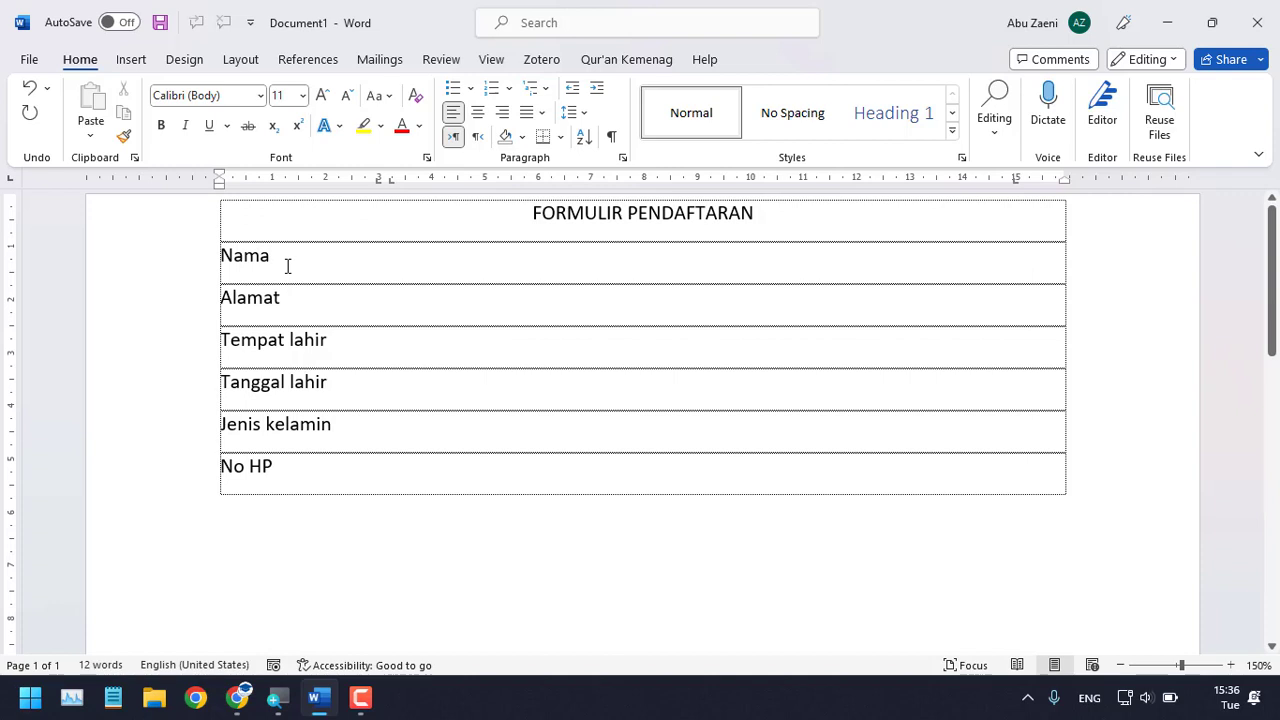
# Step: Fill the Nama row with an aligned colon and 'Kampus Tutorial', then tab after Alamat
pyautogui.press('Tab')
pyautogui.write(':')
pyautogui.write(' Ka')
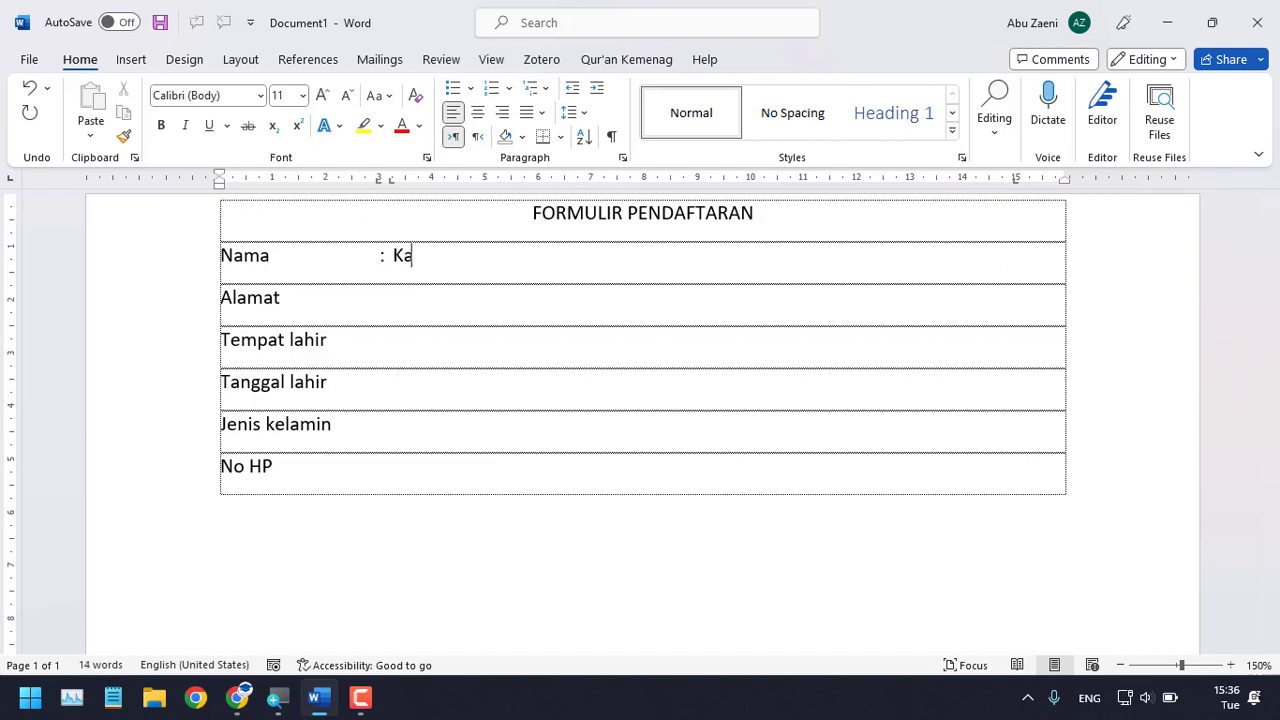
pyautogui.write('mpus Tut')
pyautogui.write('orial')
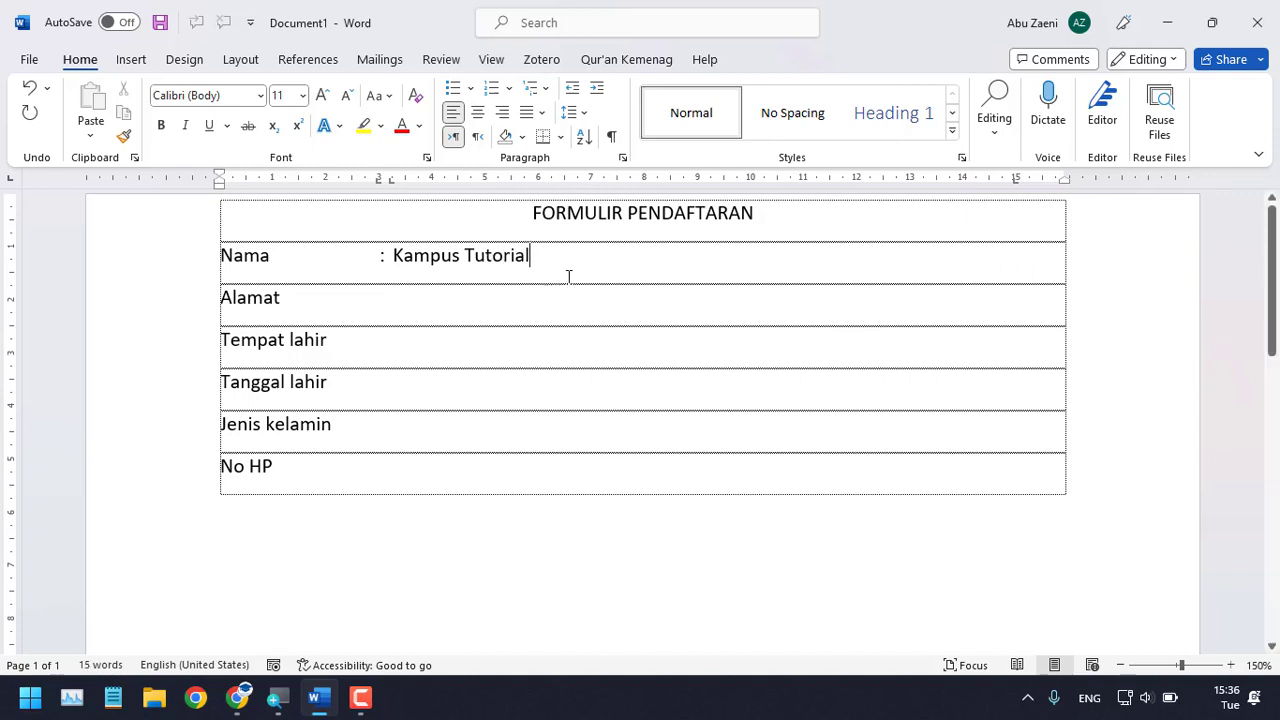
pyautogui.click(477, 297)
pyautogui.press('Tab')
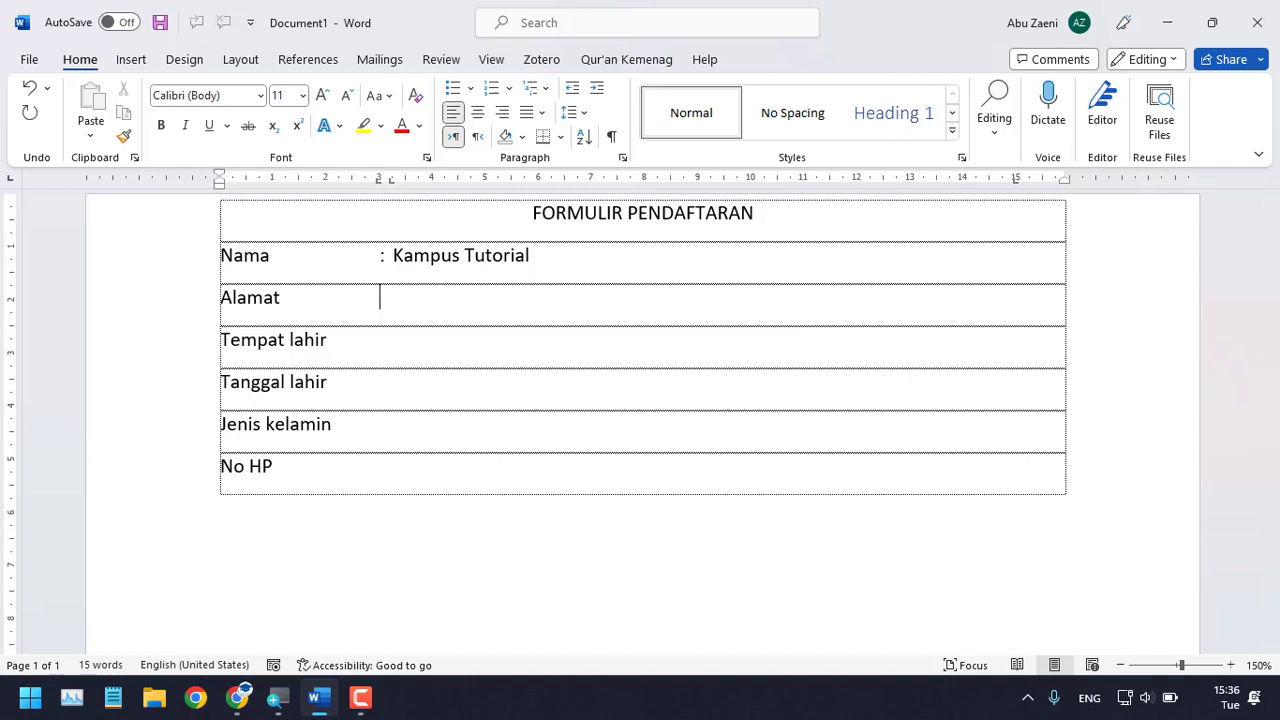
# Step: Add aligned colons and dotted leader lines to the Alamat and Tempat lahir rows
pyautogui.press('Tab')
pyautogui.write(':')
pyautogui.press('Tab')
pyautogui.click(382, 343)
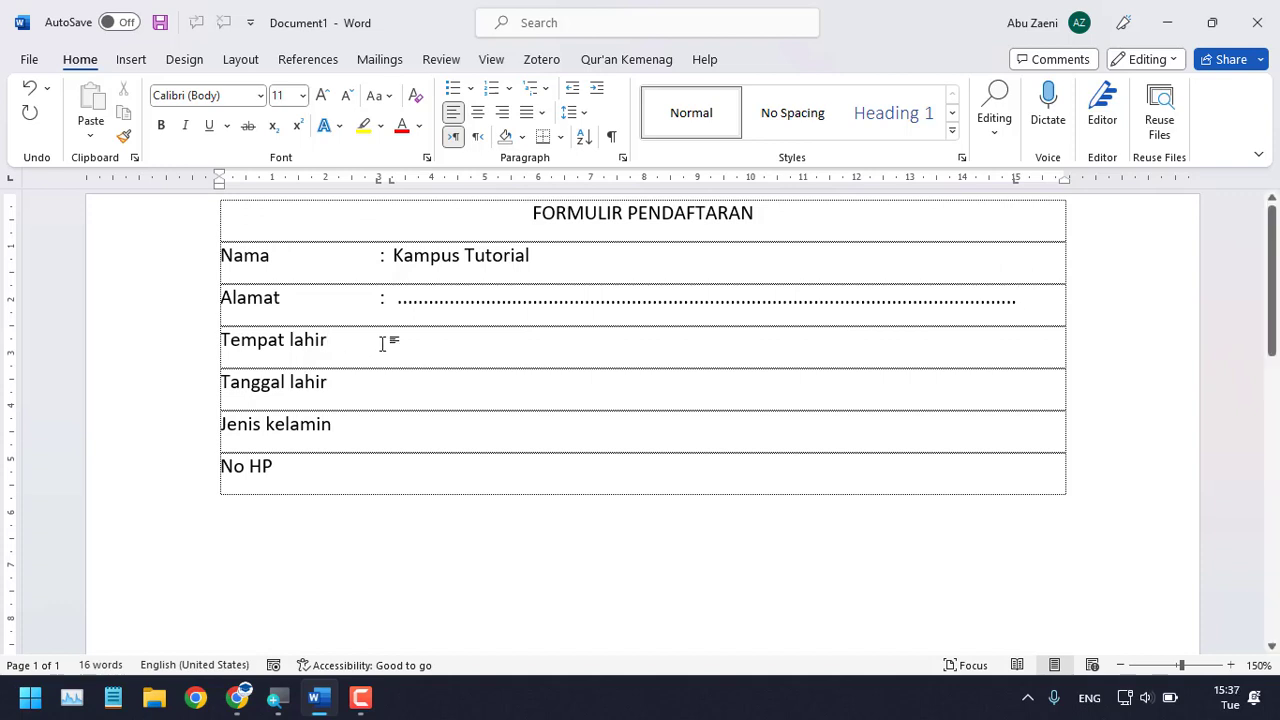
pyautogui.press('Tab')
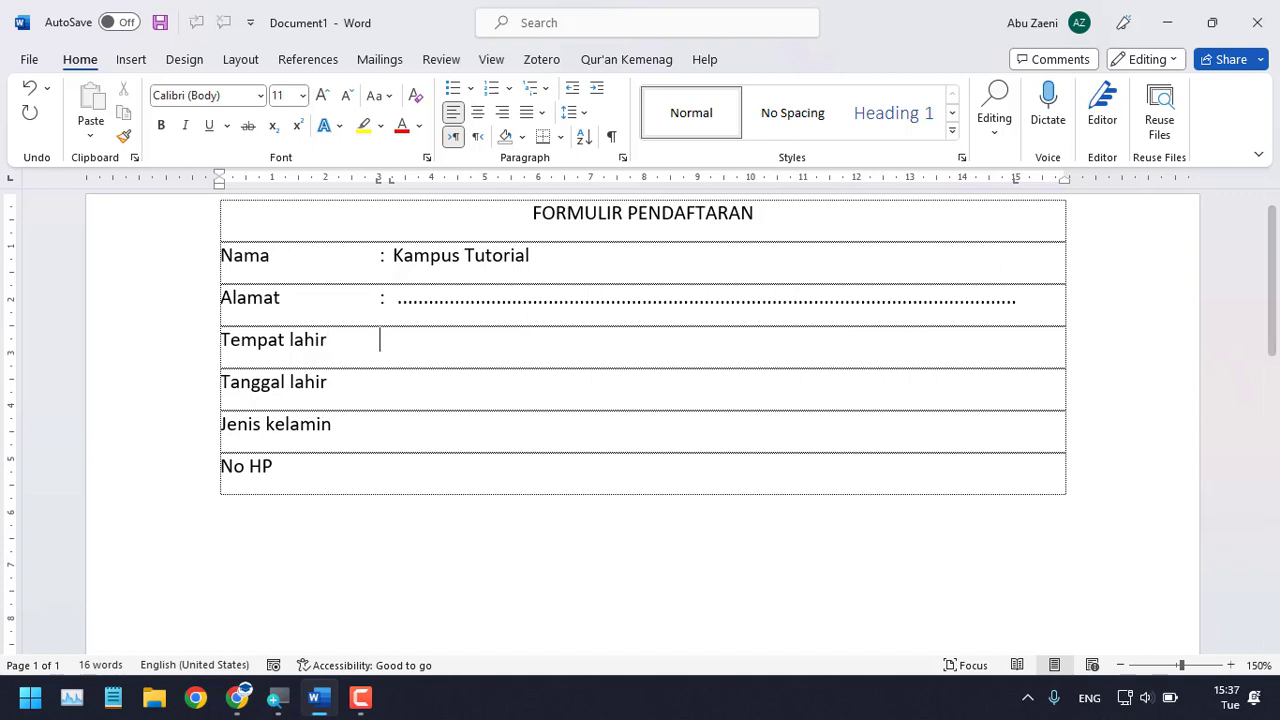
pyautogui.write(' :')
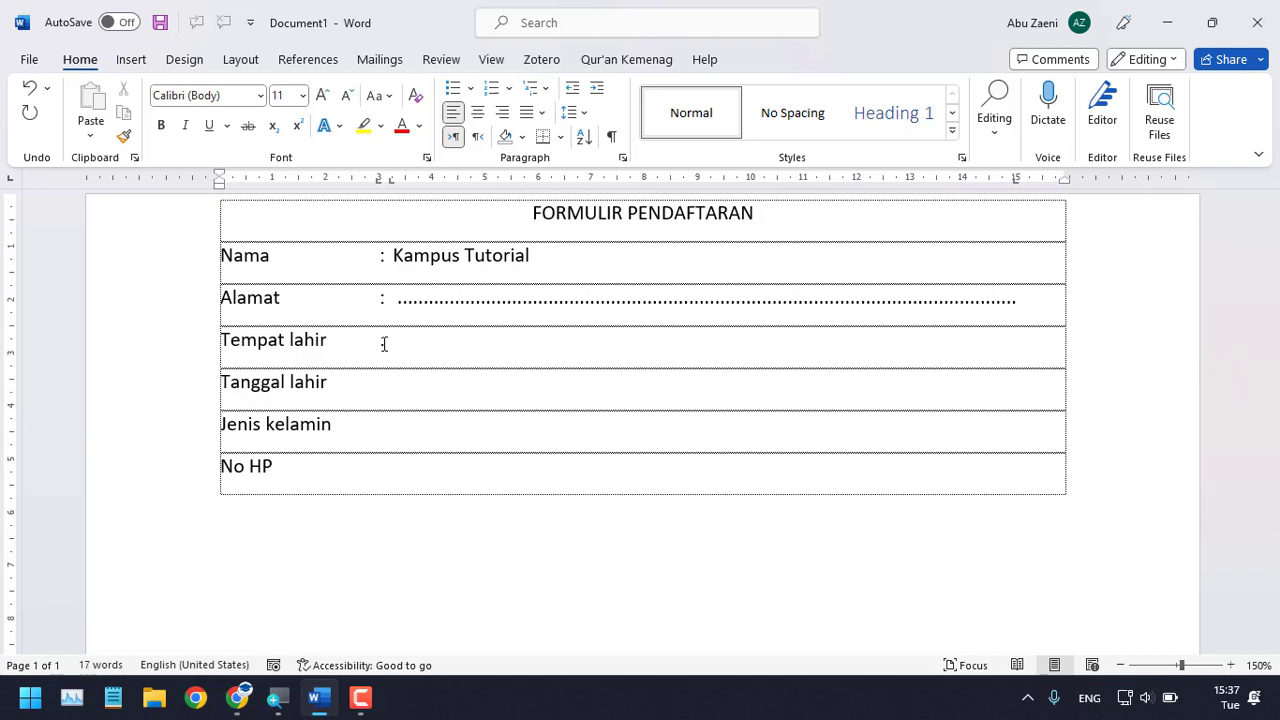
pyautogui.press('Tab')
# Step: Add aligned colons and dotted leader lines to the Tanggal lahir, Jenis kelamin and No HP rows
pyautogui.click(393, 385)
pyautogui.press('Tab')
pyautogui.write(':')
pyautogui.press('Tab')
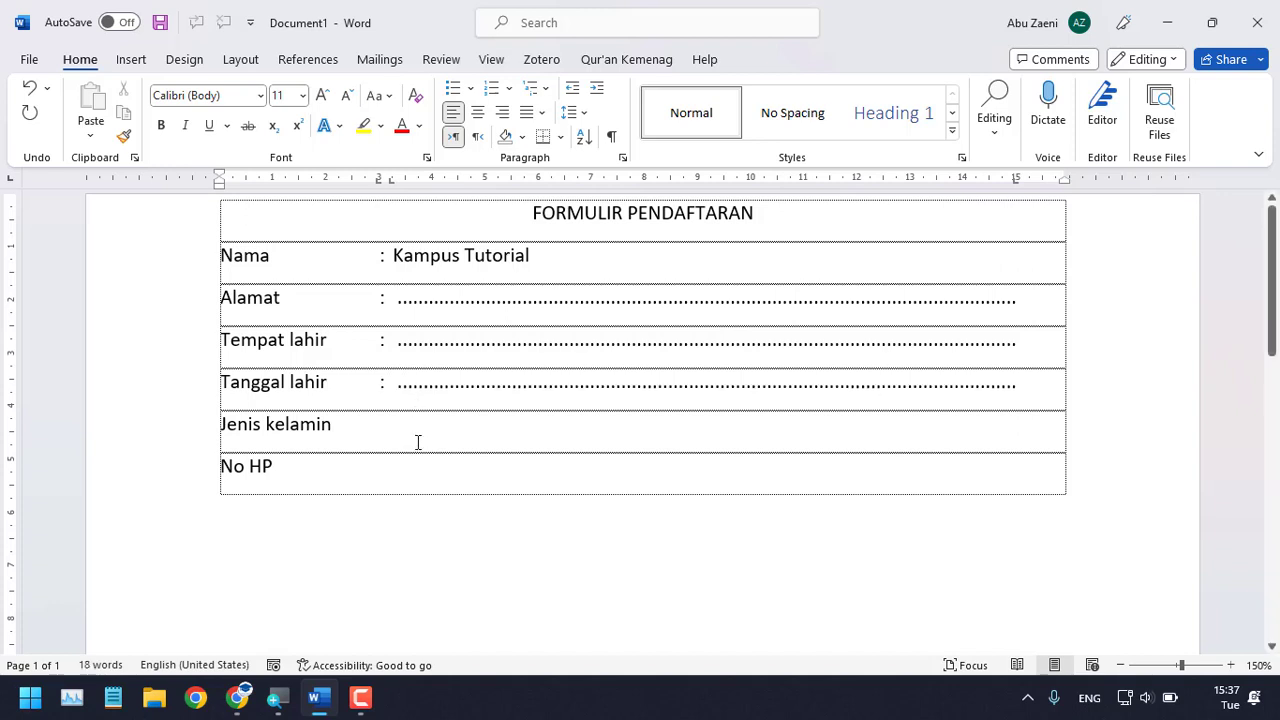
pyautogui.click(418, 435)
pyautogui.press('Tab')
pyautogui.write(':')
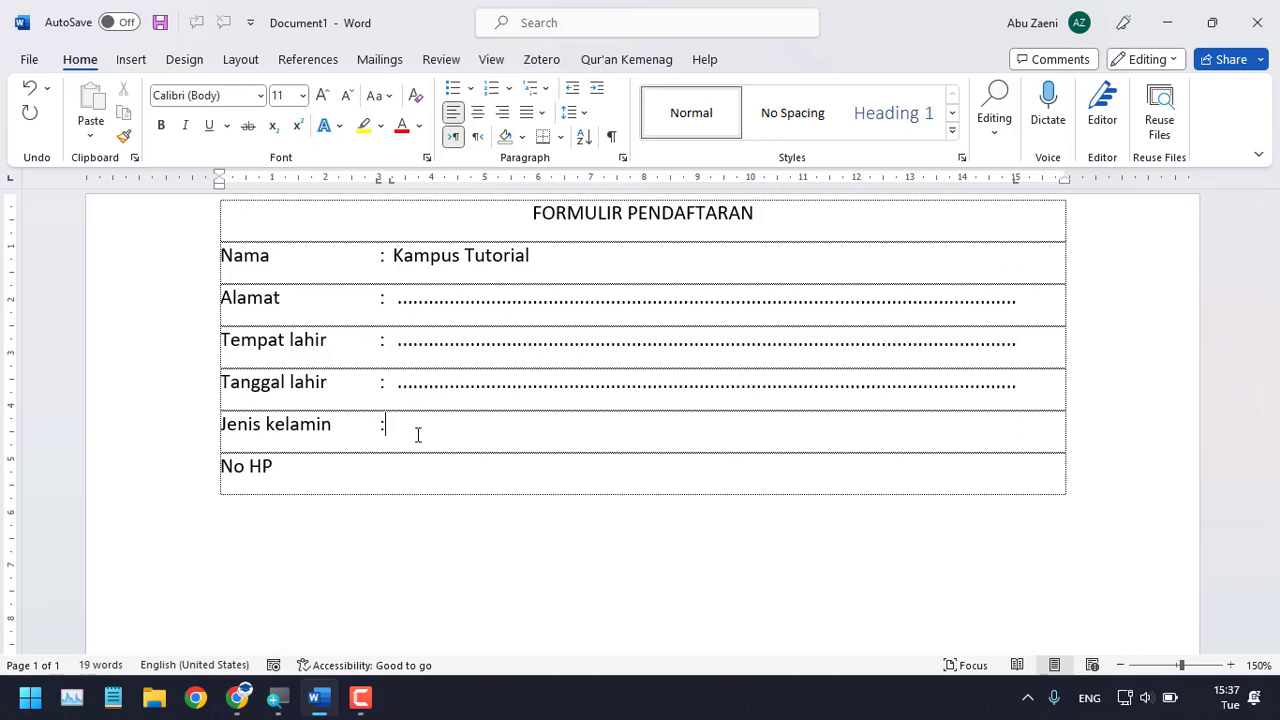
pyautogui.press('Tab')
pyautogui.click(397, 468)
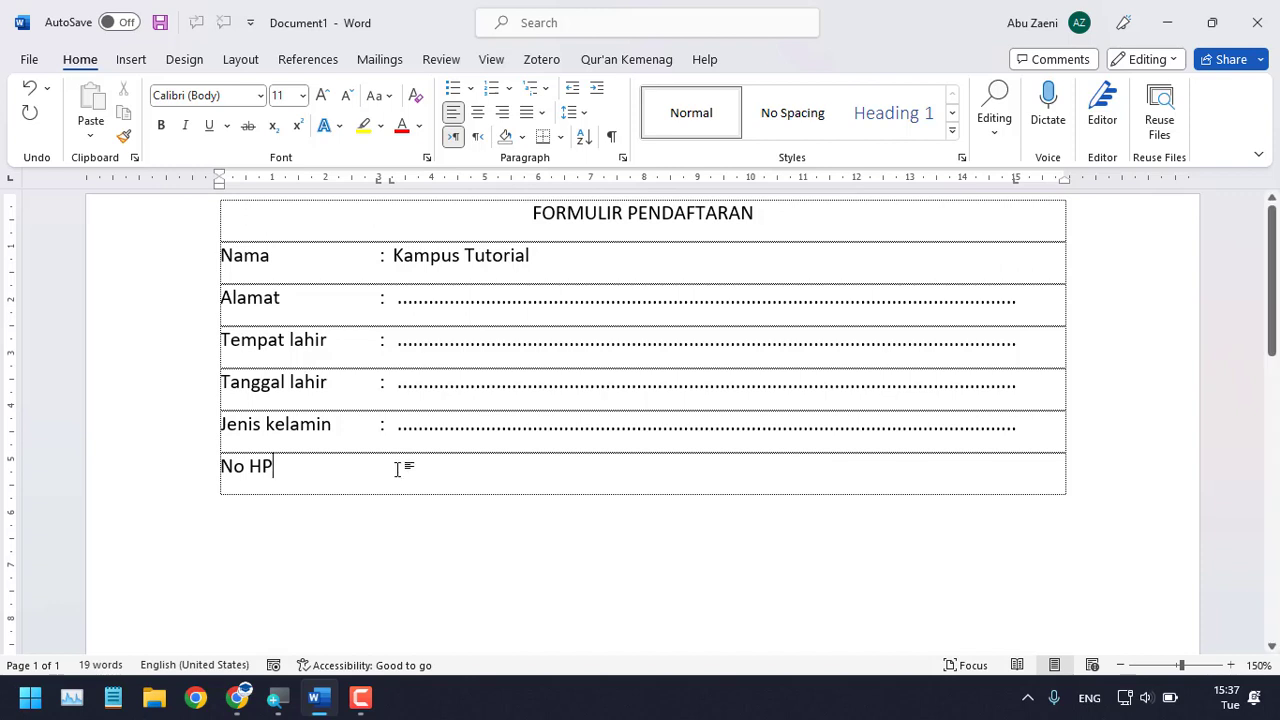
pyautogui.press('Tab')
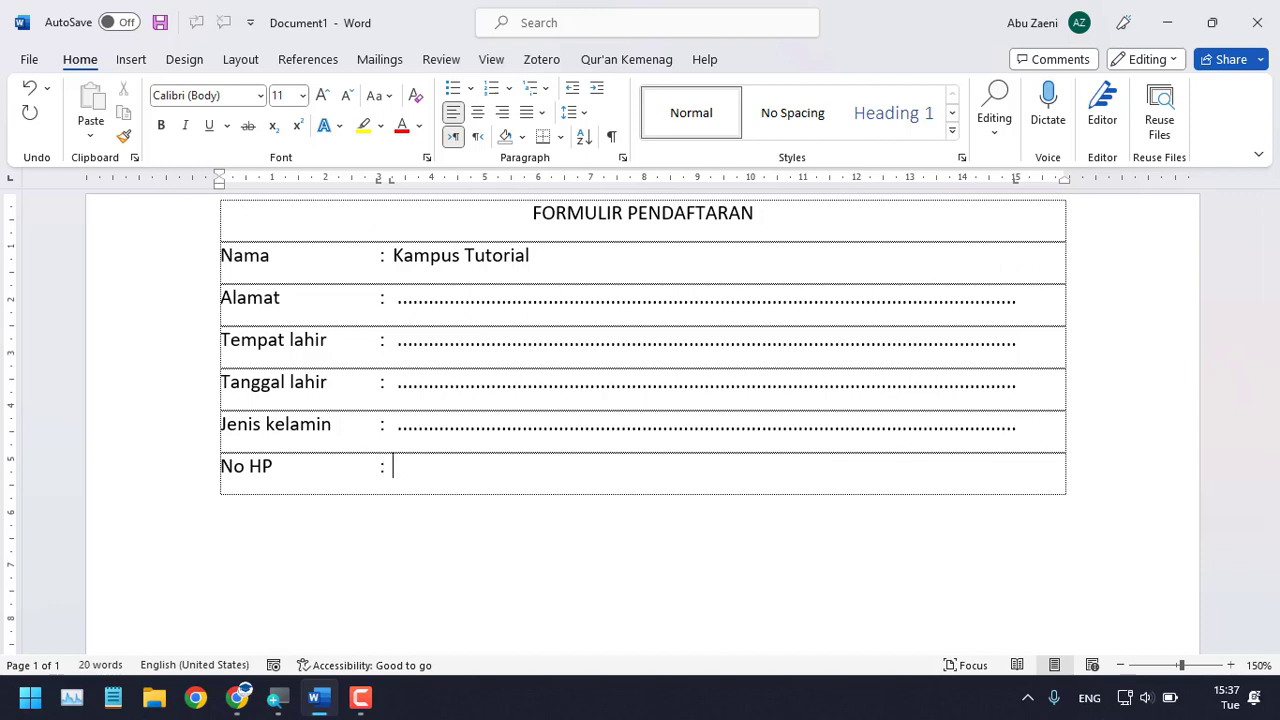
pyautogui.press('Tab')
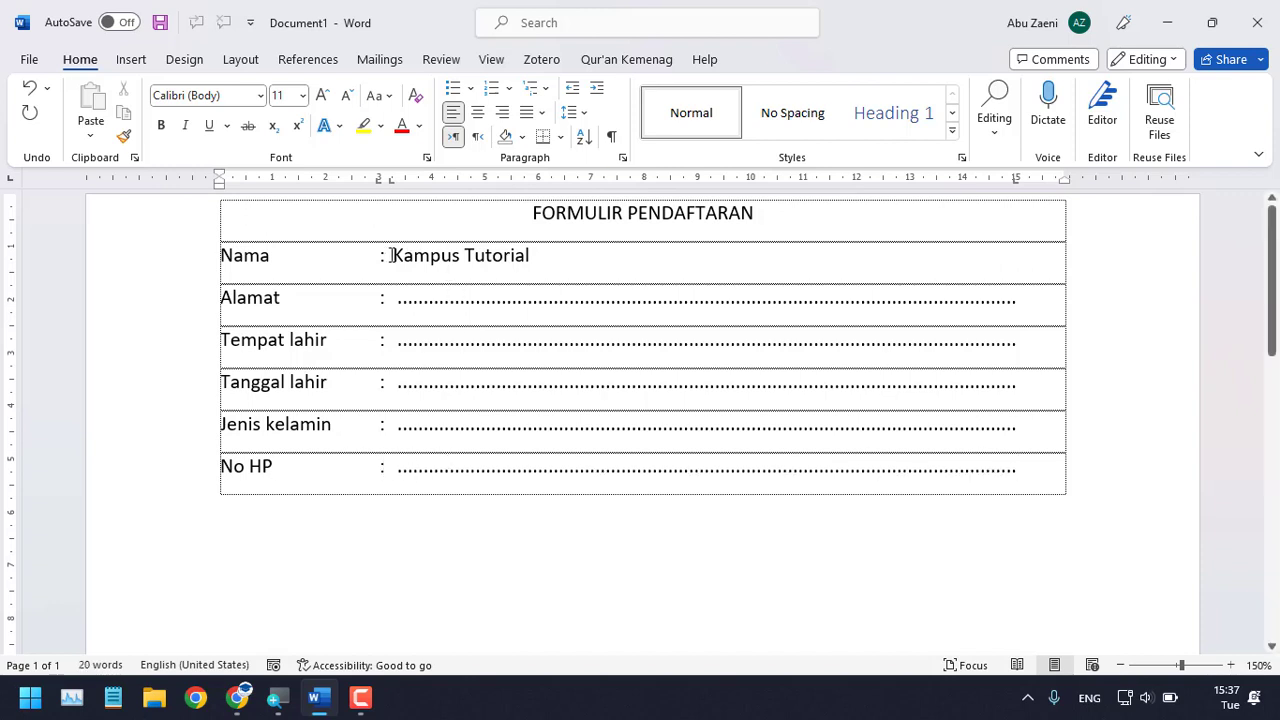